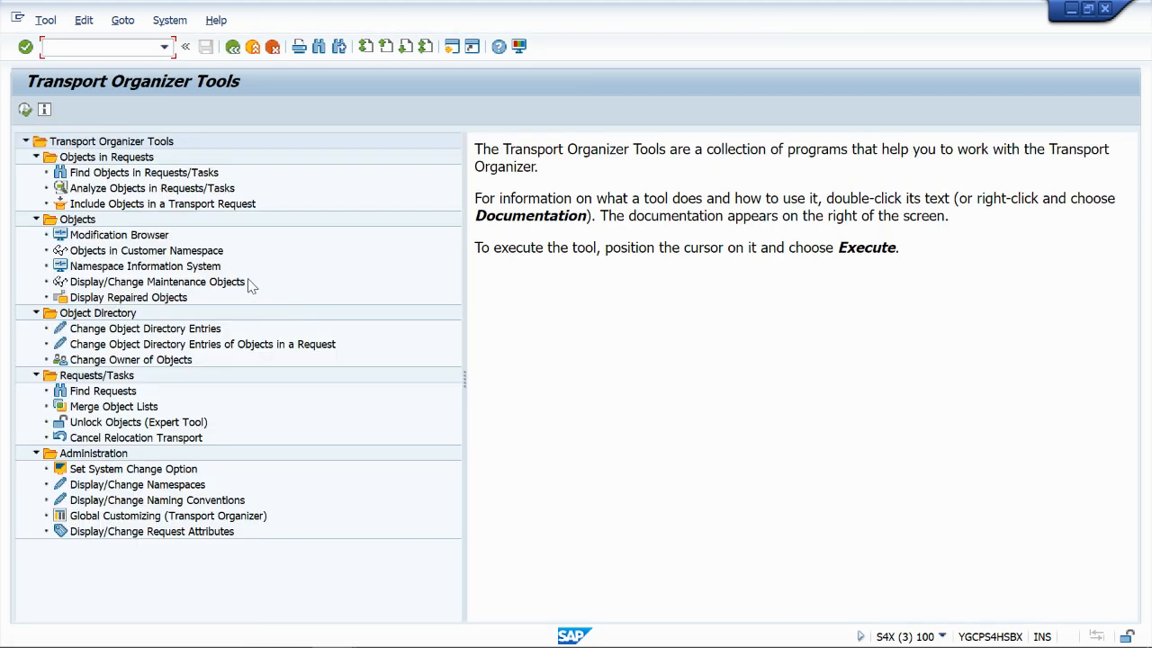
List the objects of package ZABAPGIT_DEMO with the Include Objects in a Transport Request tool
{"action": "left_click", "coordinate": [135, 204]}
{"action": "key", "text": "F8"}
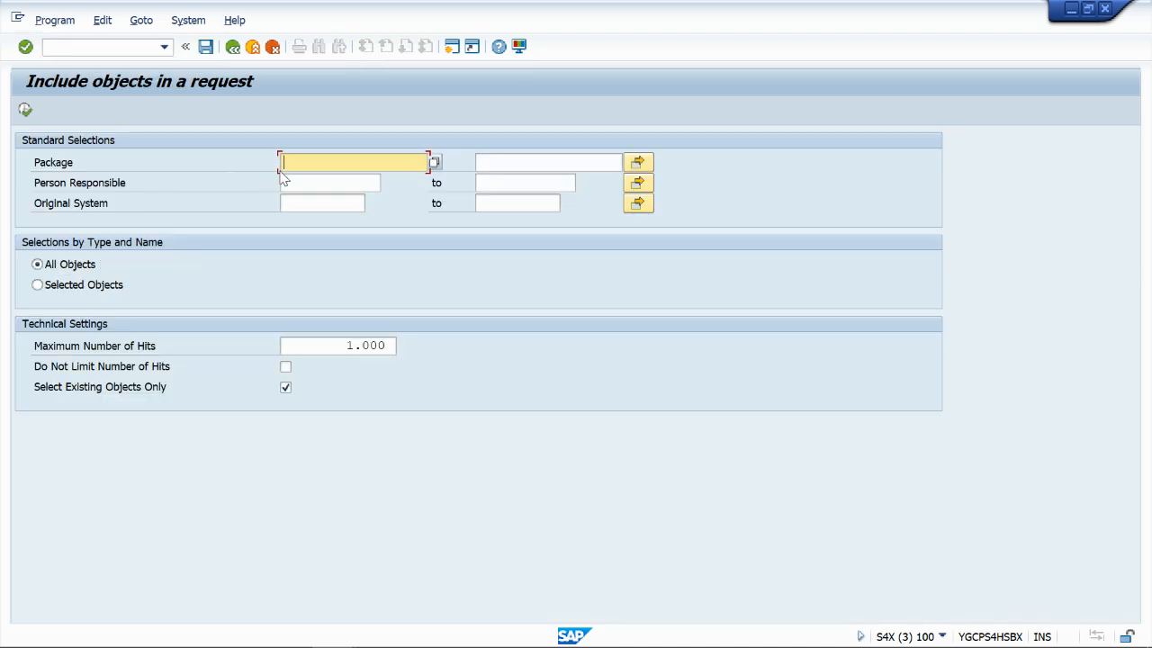
{"action": "type", "text": "zb"}
{"action": "key", "text": "BackSpace"}
{"action": "left_click", "coordinate": [288, 180]}
{"action": "left_click", "coordinate": [25, 110]}
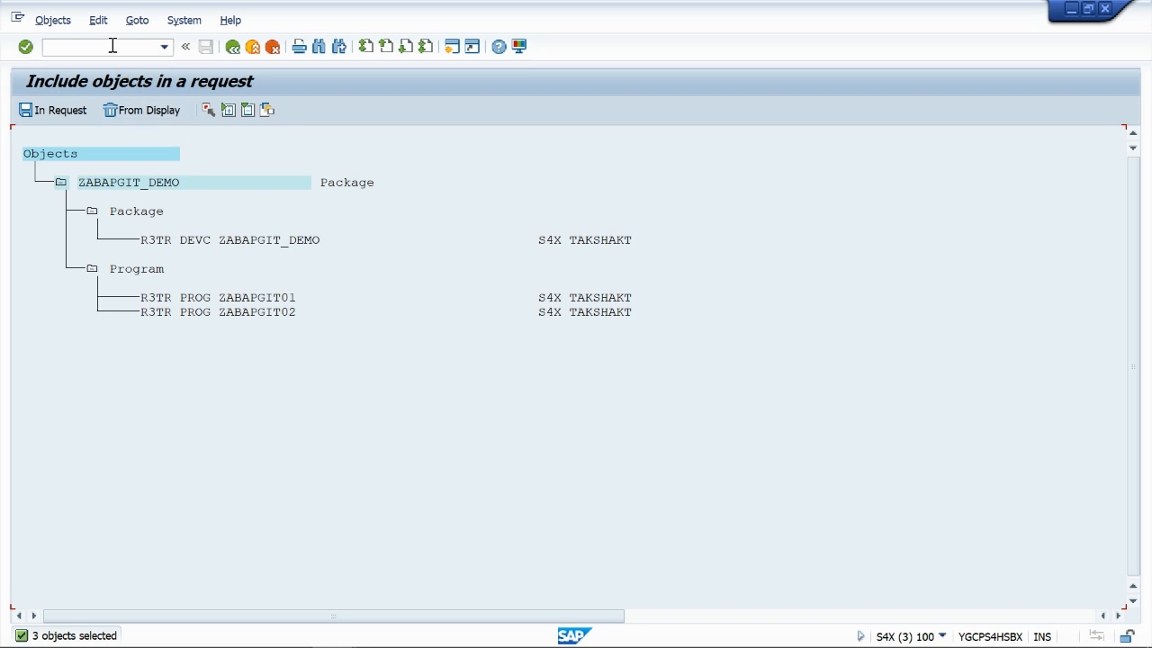
Run program ZABAPGIT_STANDALONE from transaction SE38 in a new session and start a new online repository
{"action": "type", "text": "/ose38"}
{"action": "key", "text": "Return"}
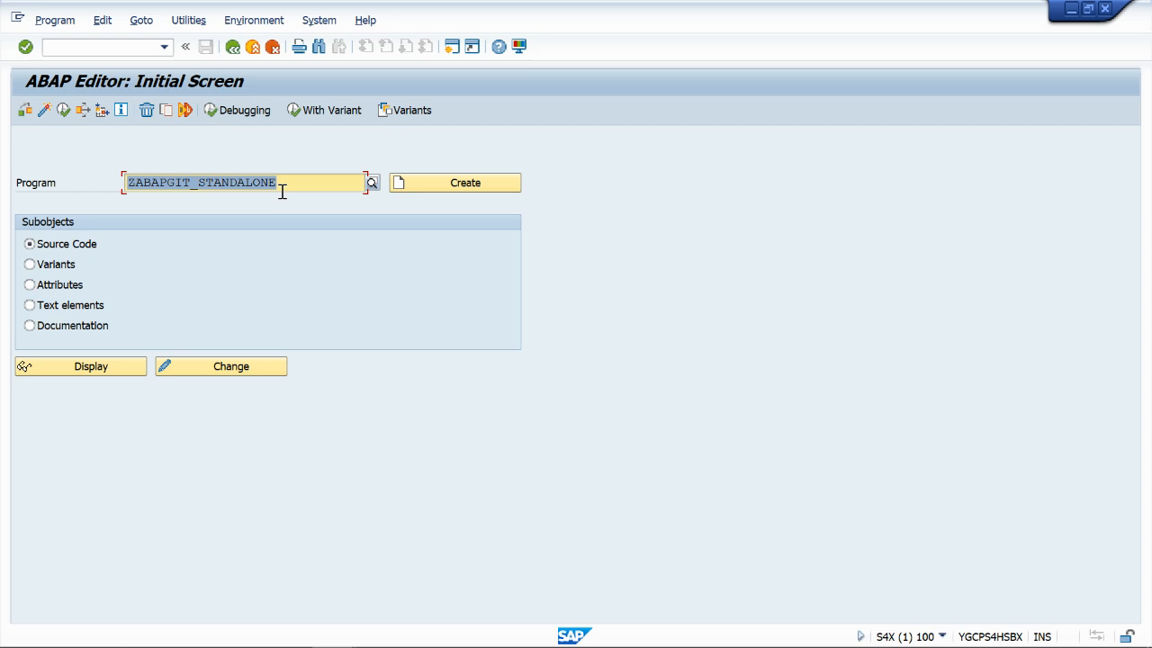
{"action": "left_click", "coordinate": [63, 110]}
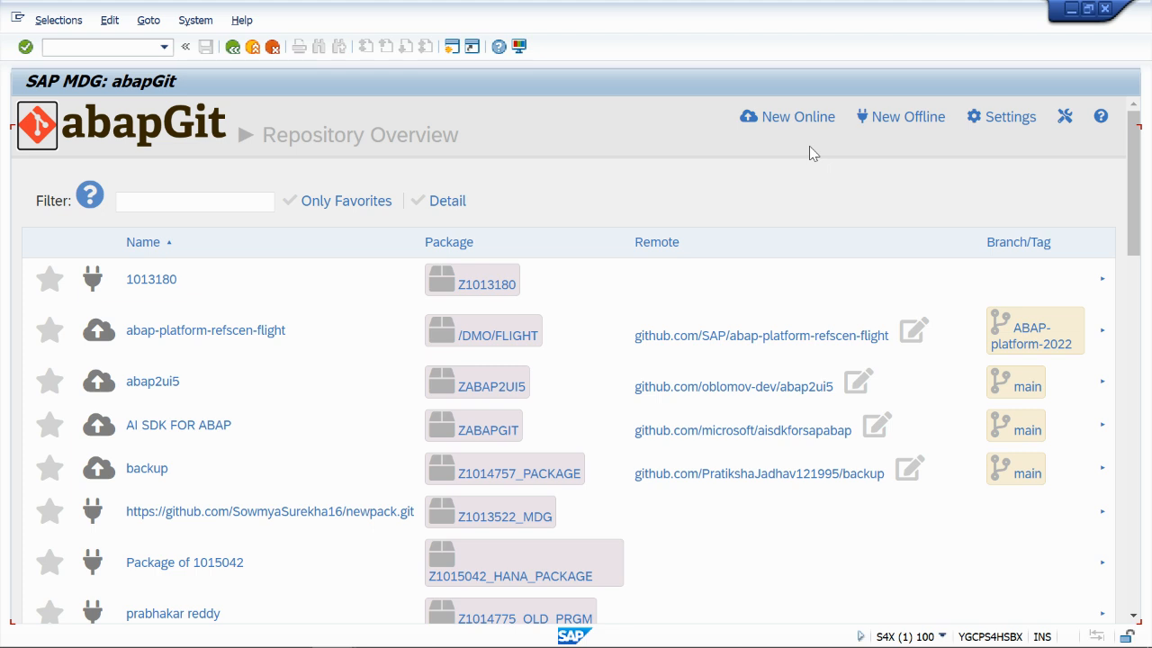
{"action": "left_click", "coordinate": [788, 122]}
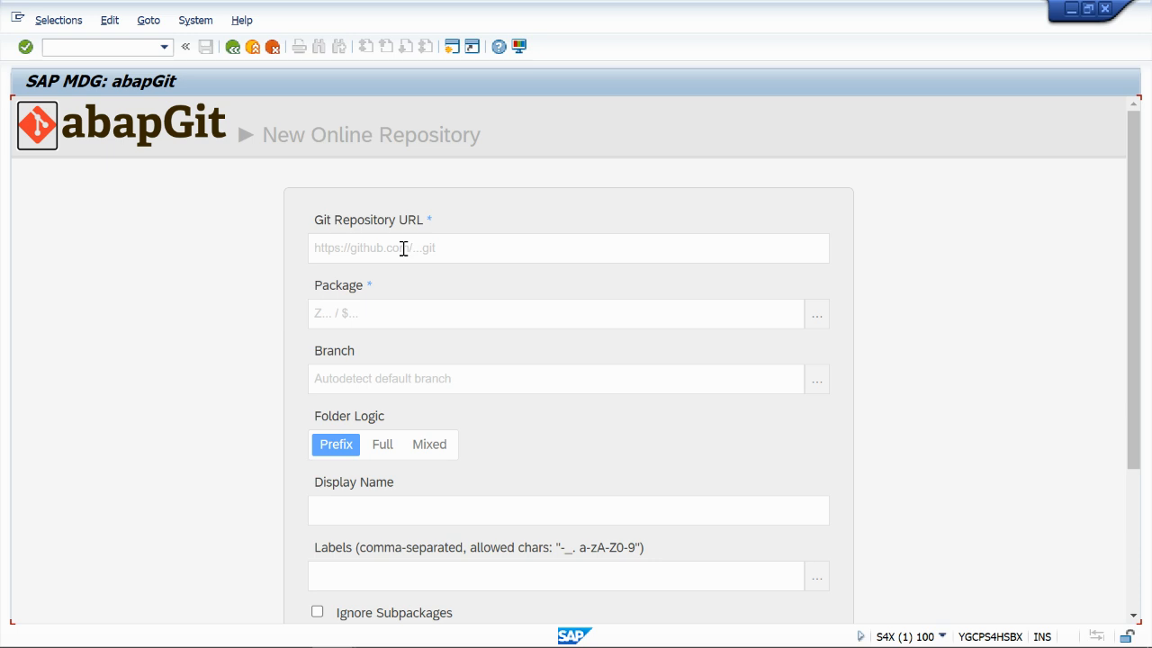
{"action": "left_click", "coordinate": [403, 248]}
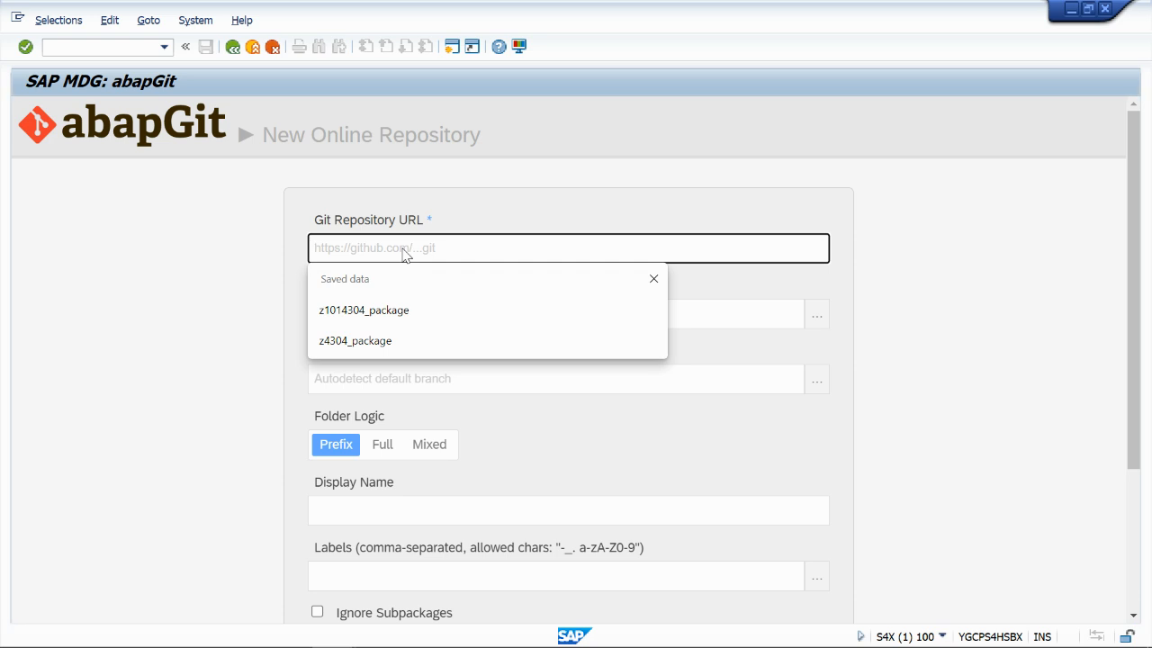
Copy the HTTPS clone URL of the abapgitdemo repository from GitHub in Chrome and enter it as abapGit's Git repository URL
{"action": "key", "text": "alt+Tab"}
{"action": "key", "text": "alt+Tab"}
{"action": "key", "text": "alt+Tab"}
{"action": "key", "text": "alt+Tab"}
{"action": "key", "text": "alt+Tab"}
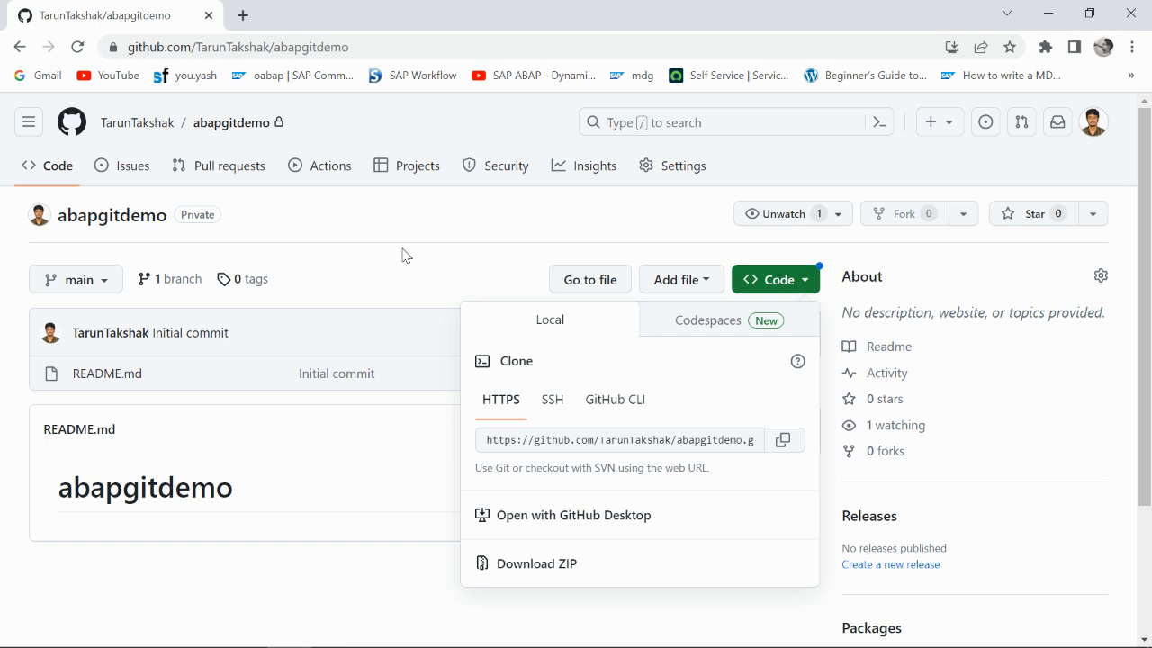
{"action": "left_click", "coordinate": [350, 269]}
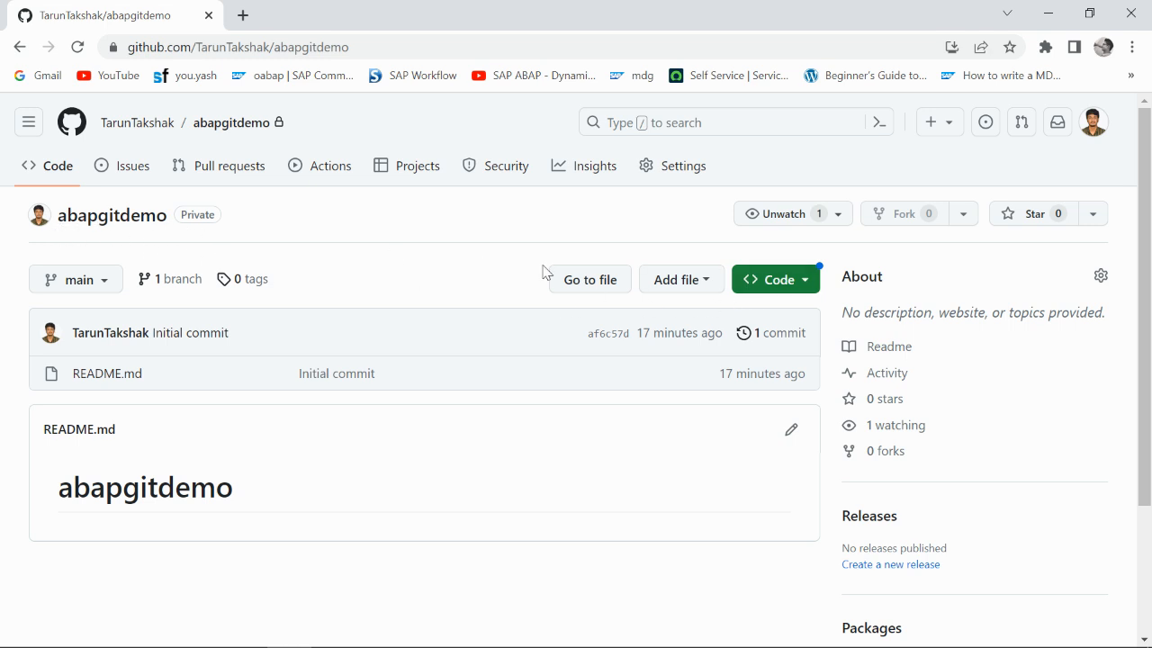
{"action": "left_click", "coordinate": [795, 290]}
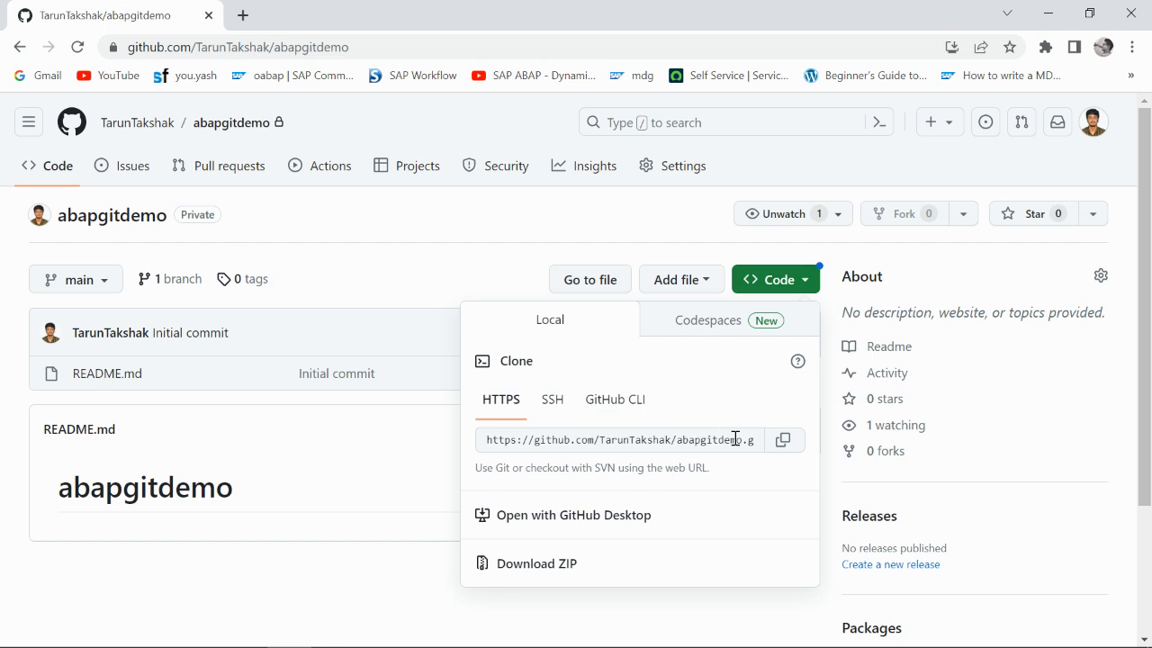
{"action": "left_click", "coordinate": [779, 450]}
{"action": "key", "text": "alt+Tab"}
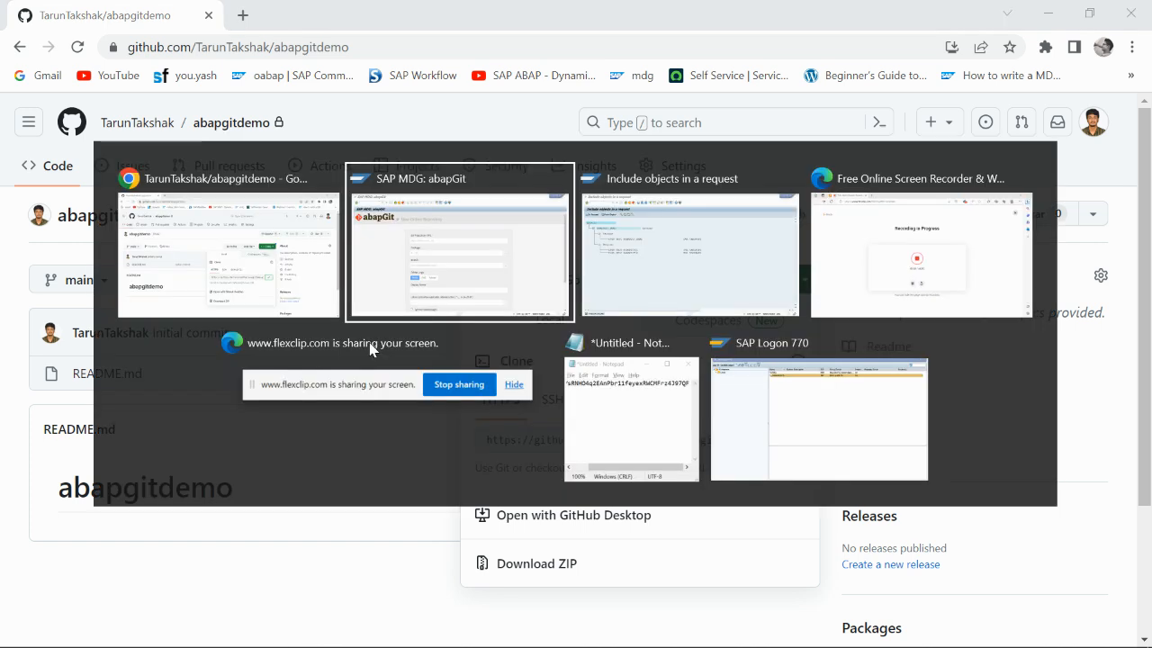
{"action": "left_click", "coordinate": [368, 250]}
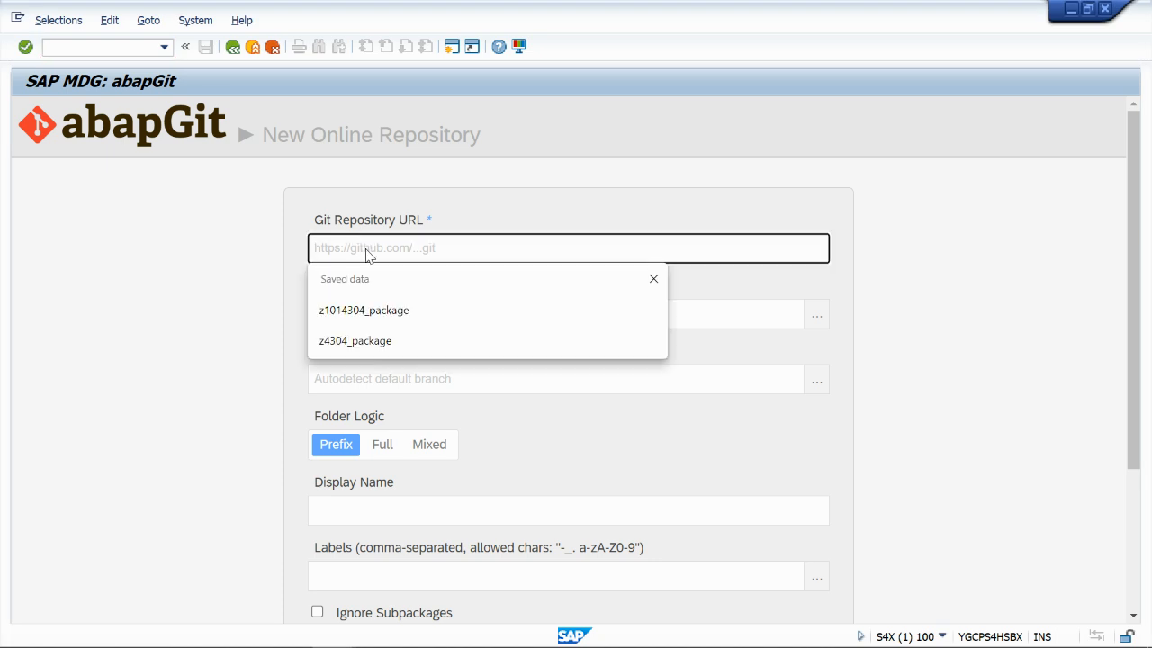
{"action": "key", "text": "ctrl+v"}
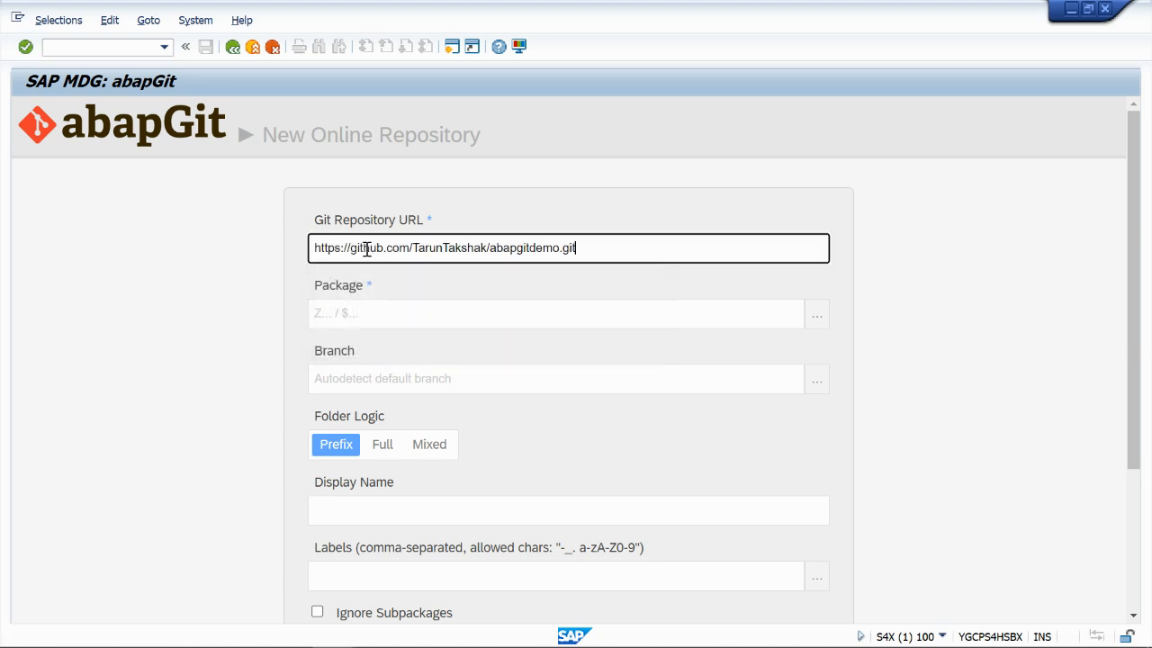
Set the new repository's package to zabapgit_demo and its display name to zdemo
{"action": "left_click", "coordinate": [340, 311]}
{"action": "type", "text": "a"}
{"action": "key", "text": "BackSpace"}
{"action": "type", "text": "z"}
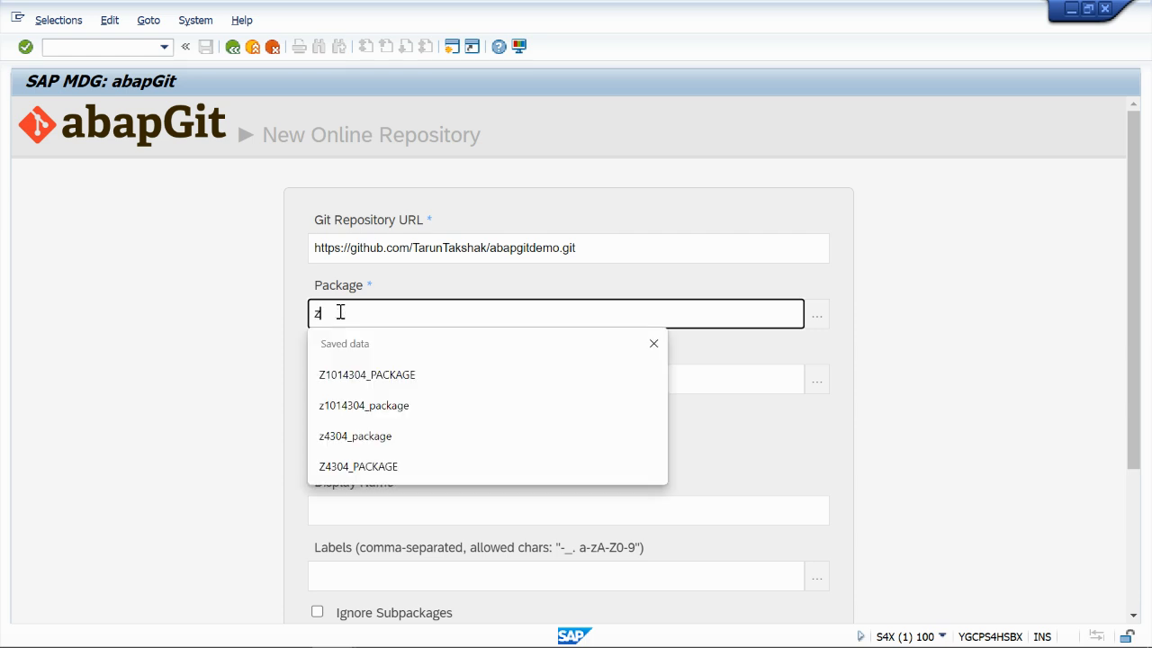
{"action": "type", "text": "aba"}
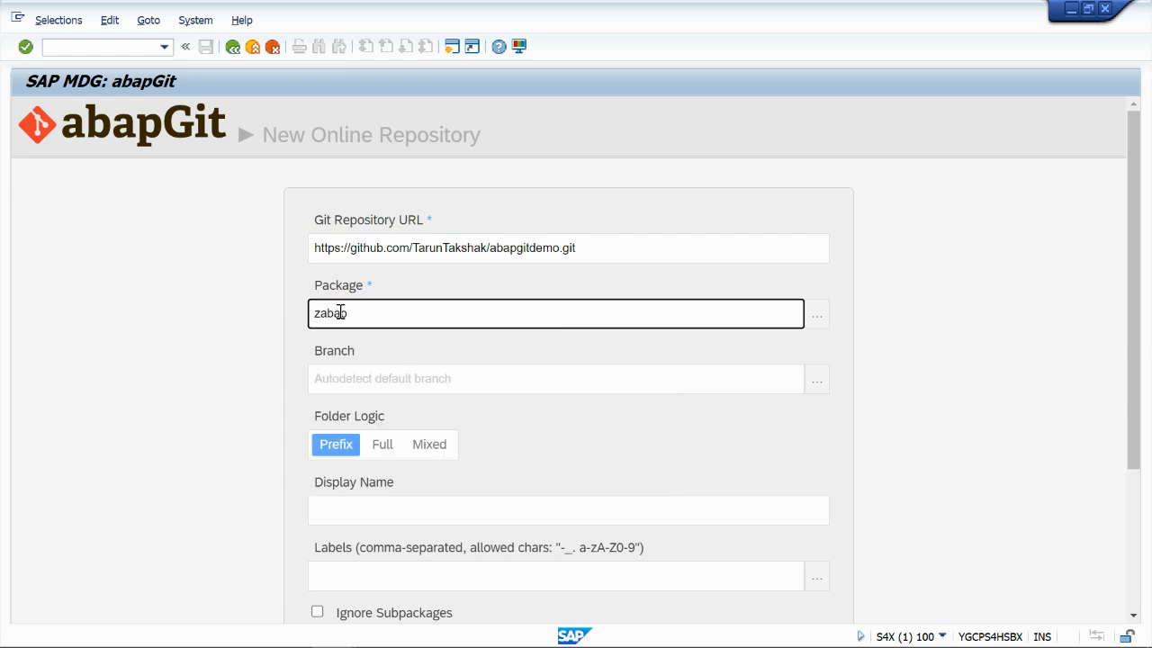
{"action": "type", "text": "pgit_demo"}
{"action": "scroll", "coordinate": [444, 360], "scroll_direction": "down", "scroll_amount": 1}
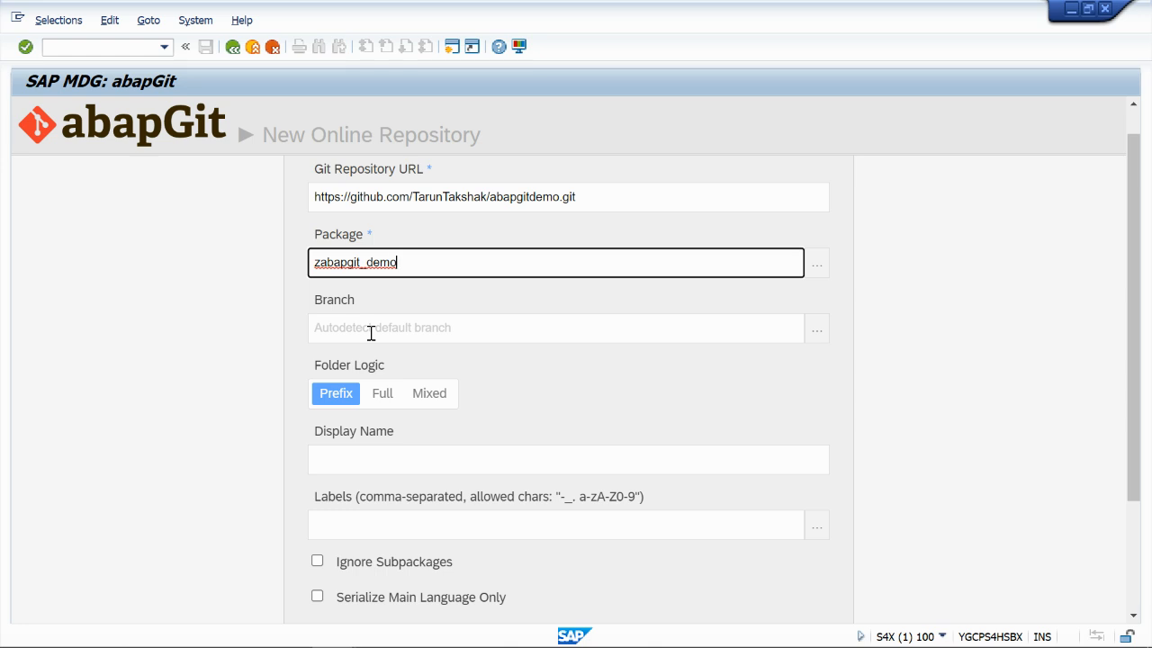
{"action": "left_click", "coordinate": [343, 460]}
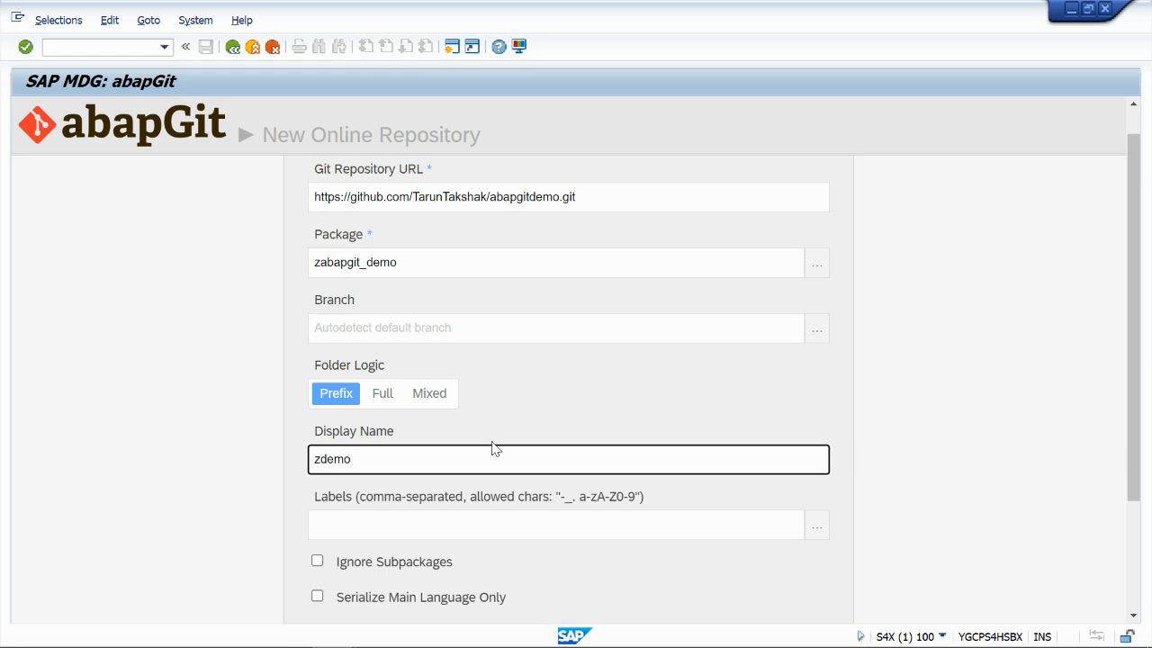
{"action": "scroll", "coordinate": [531, 442], "scroll_direction": "down", "scroll_amount": 2}
{"action": "scroll", "coordinate": [340, 441], "scroll_direction": "down", "scroll_amount": 2}
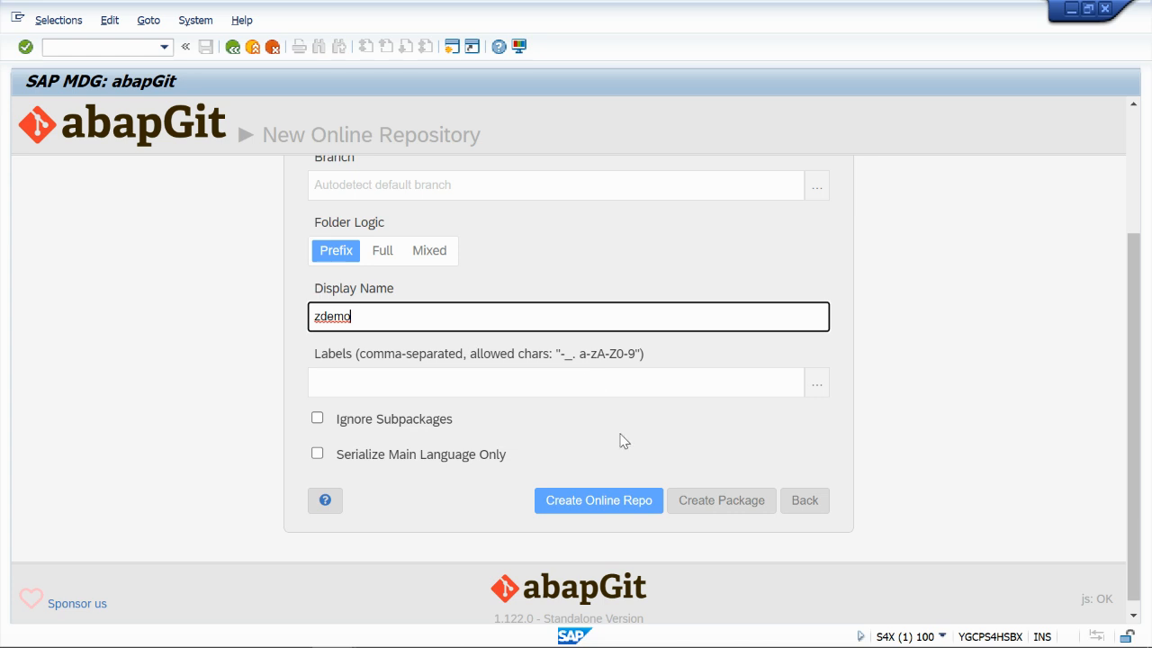
Create the online repository and log in to github.com, supplying the access token kept in Notepad
{"action": "left_click", "coordinate": [567, 506]}
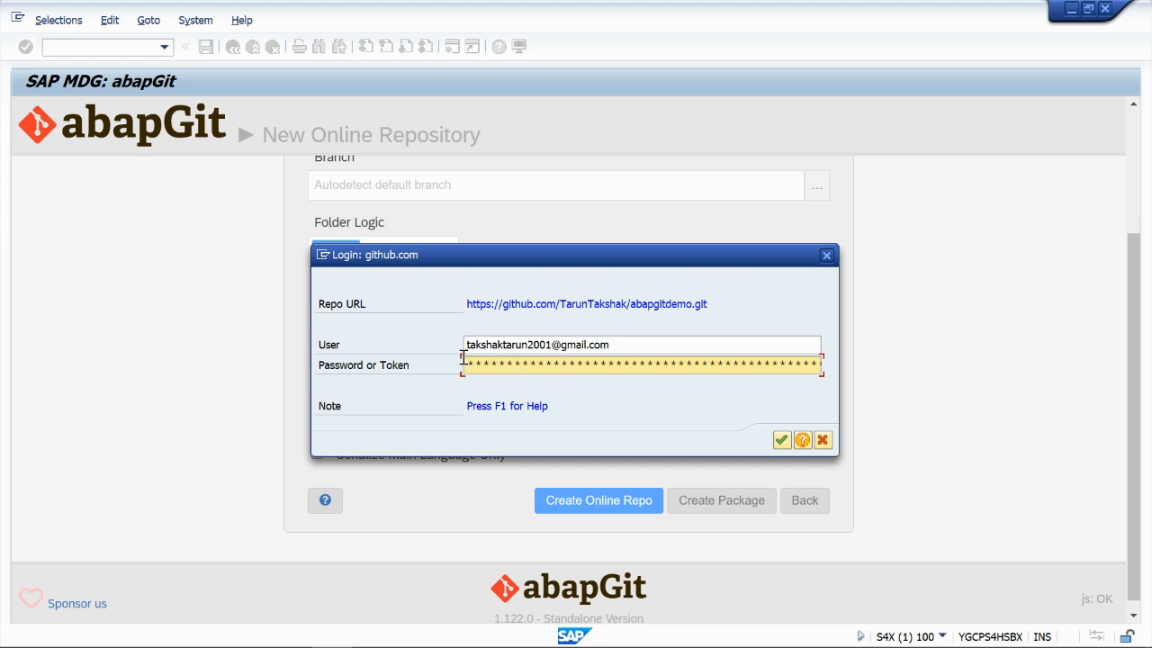
{"action": "key", "text": "alt+Tab"}
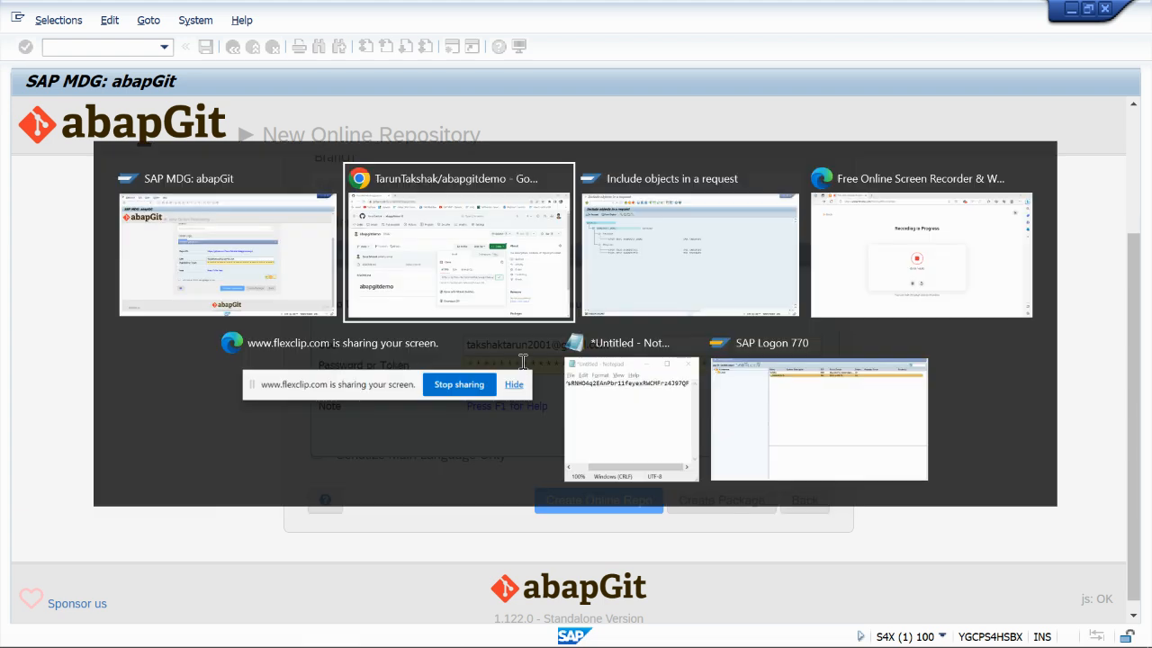
{"action": "key", "text": "alt+Tab"}
{"action": "key", "text": "alt+Tab"}
{"action": "key", "text": "alt+Tab"}
{"action": "key", "text": "alt+Tab"}
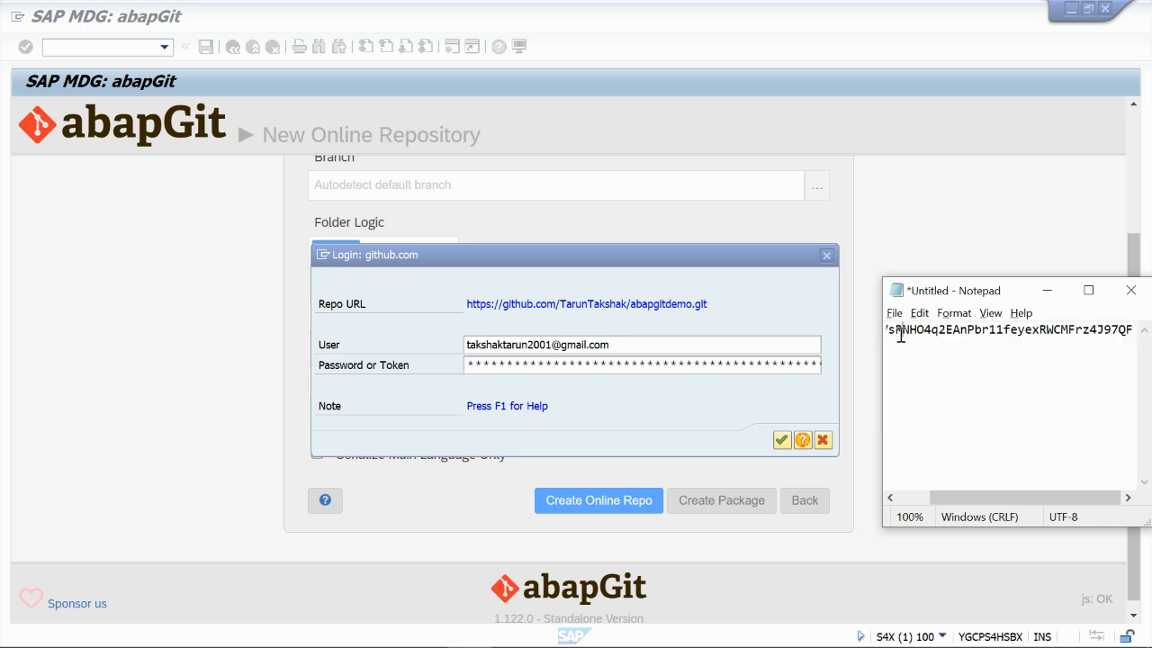
{"action": "key", "text": "ctrl+a"}
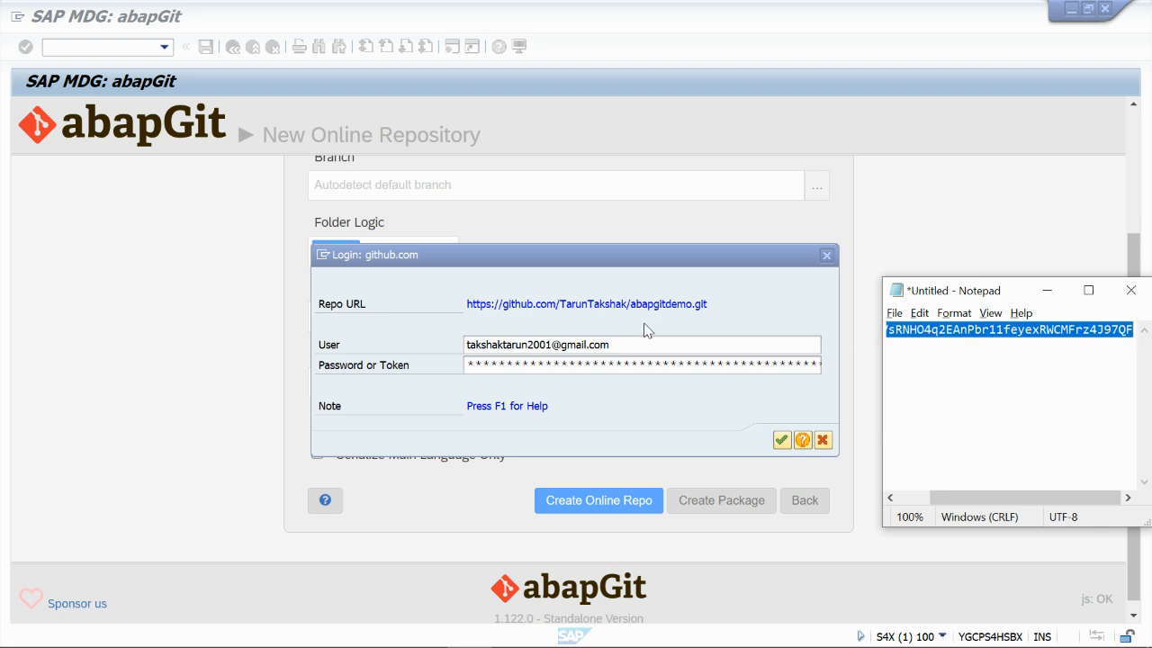
{"action": "left_click", "coordinate": [614, 364]}
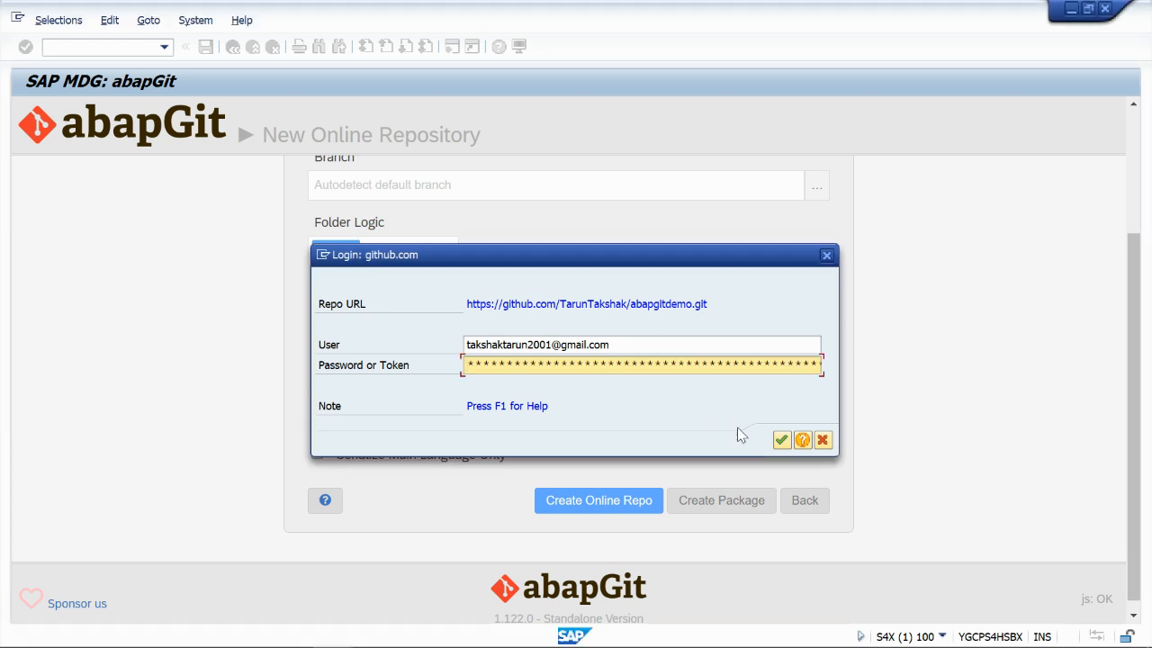
{"action": "left_click", "coordinate": [780, 440]}
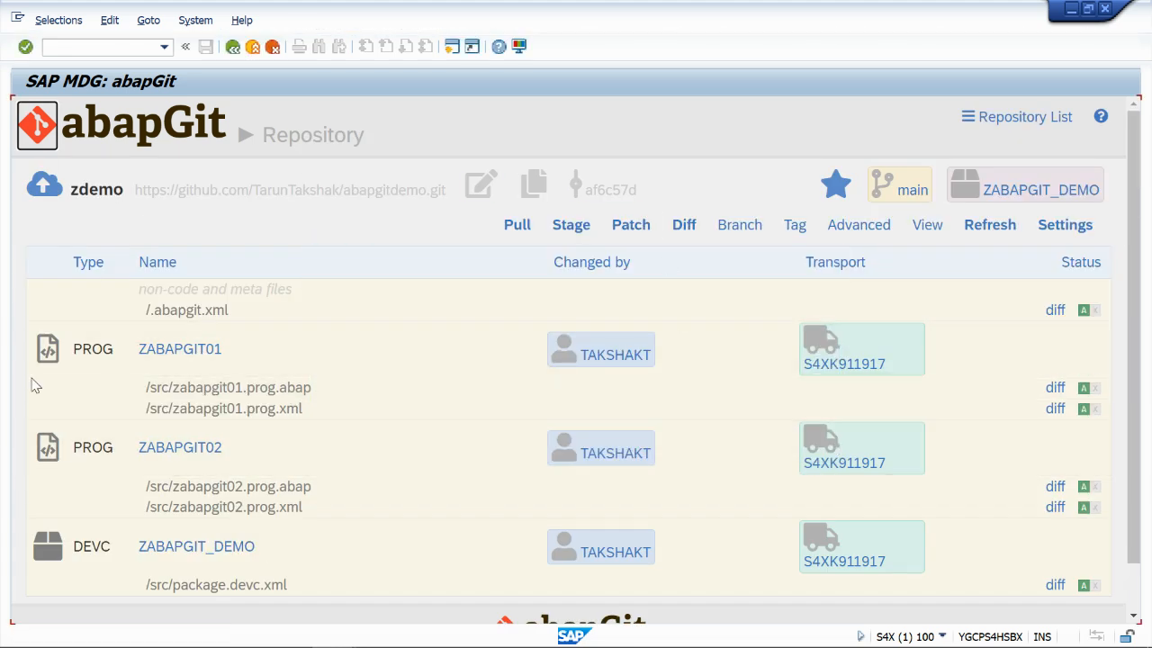
Stage all files of the zdemo repository and proceed to the commit form
{"action": "scroll", "coordinate": [352, 363], "scroll_direction": "down", "scroll_amount": 1}
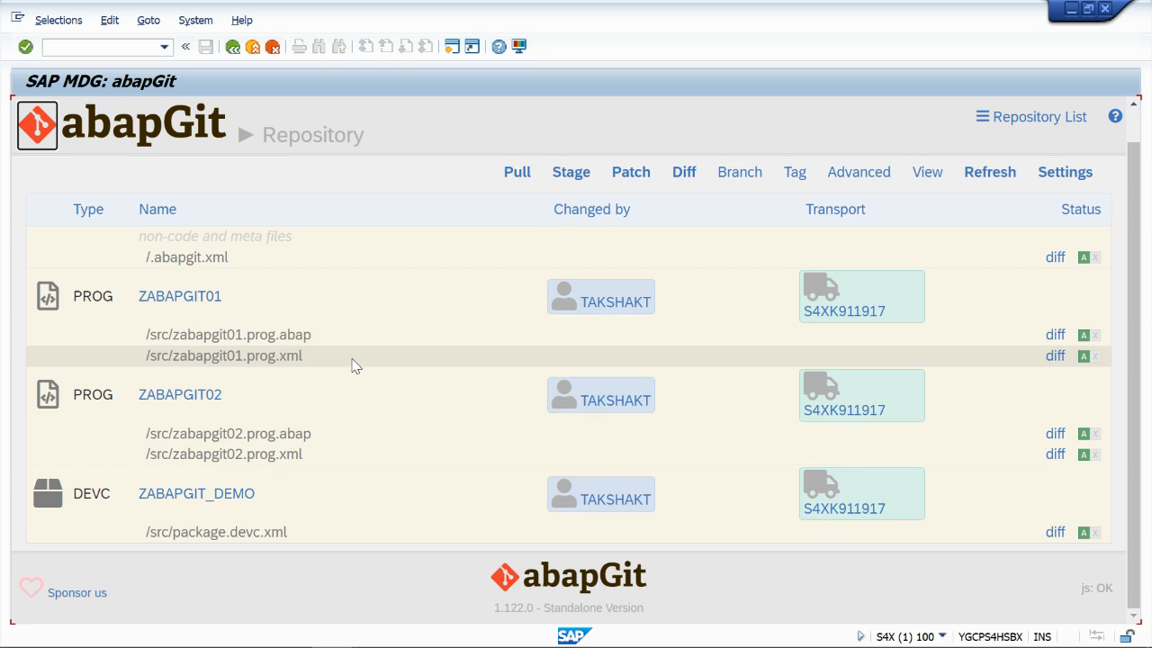
{"action": "scroll", "coordinate": [260, 275], "scroll_direction": "up", "scroll_amount": 1}
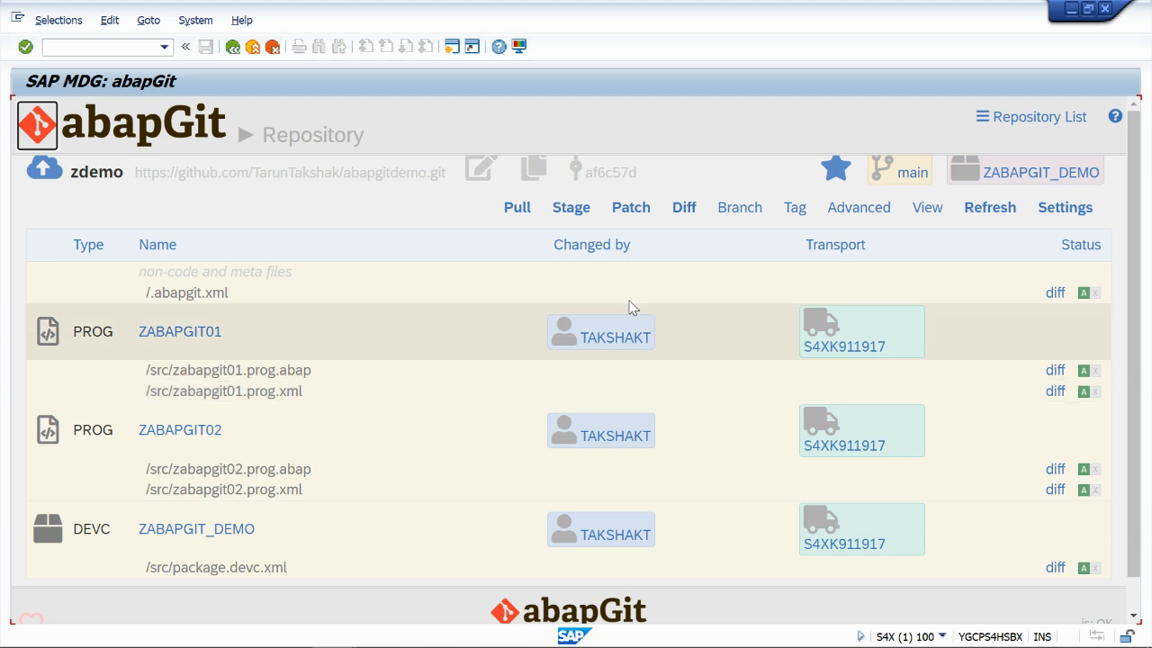
{"action": "left_click", "coordinate": [571, 214]}
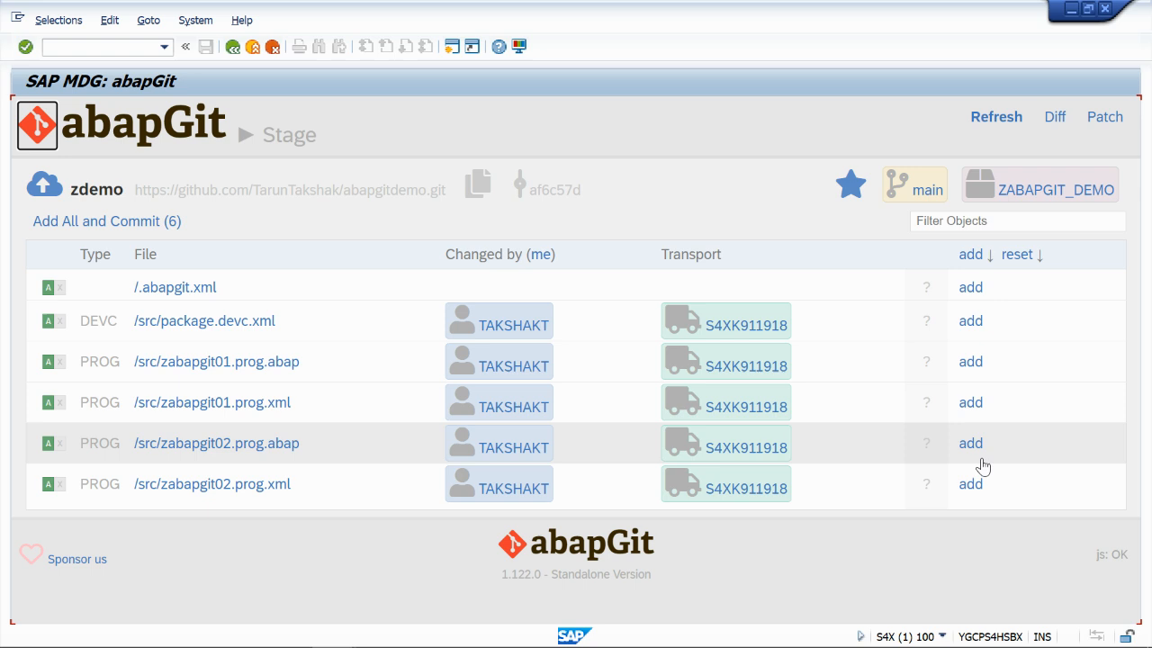
{"action": "left_click", "coordinate": [81, 223]}
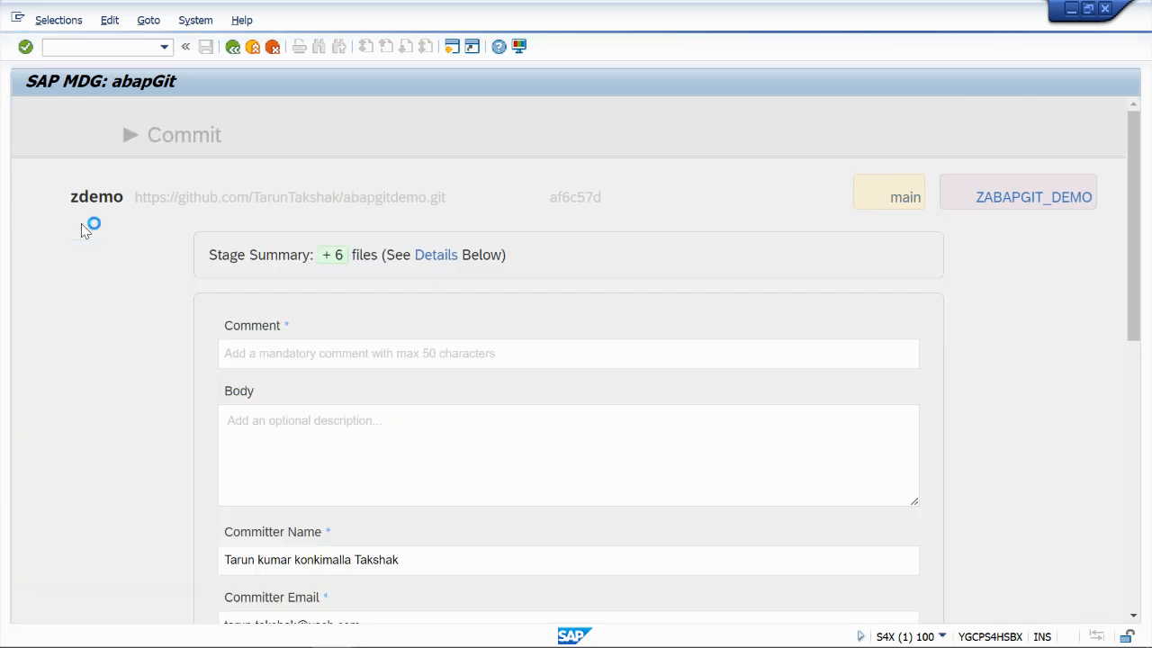
Commit the staged files to the main branch with the comment "zabapgit"
{"action": "left_click", "coordinate": [273, 347]}
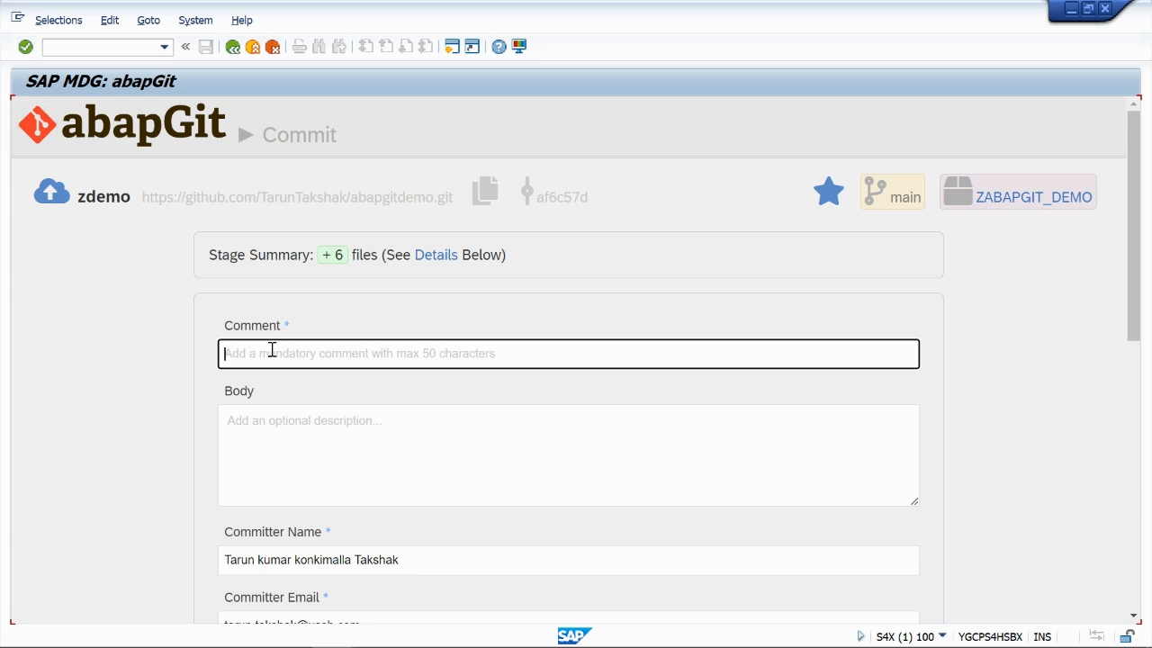
{"action": "scroll", "coordinate": [274, 357], "scroll_direction": "down", "scroll_amount": 1}
{"action": "type", "text": "zabapgit"}
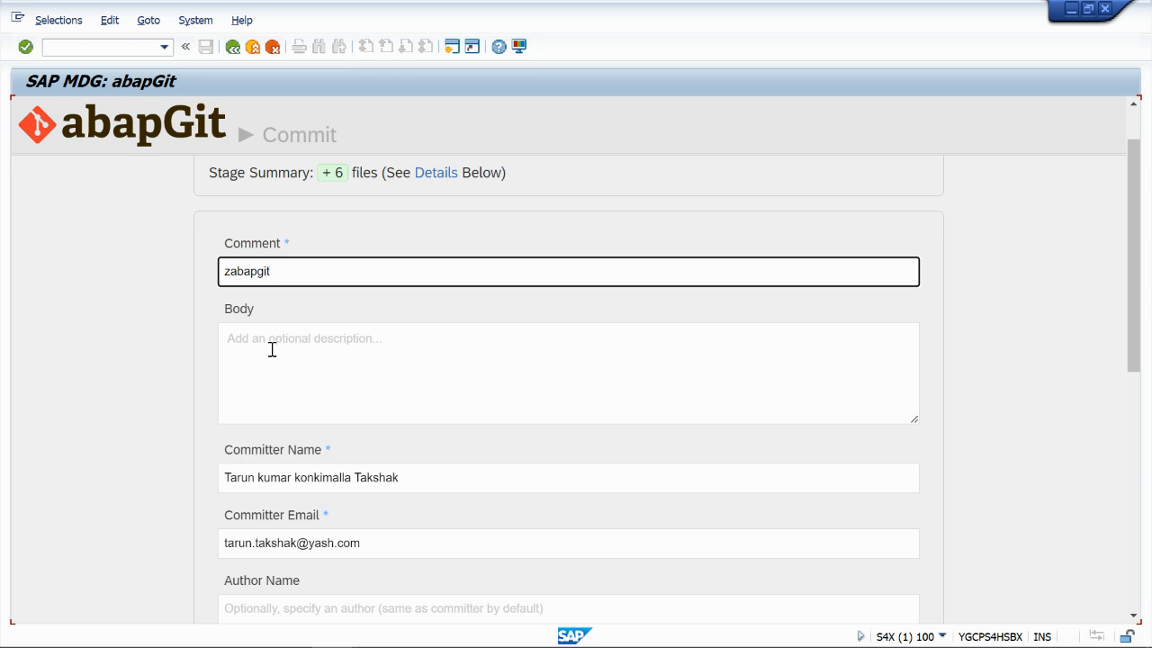
{"action": "scroll", "coordinate": [358, 388], "scroll_direction": "down", "scroll_amount": 4}
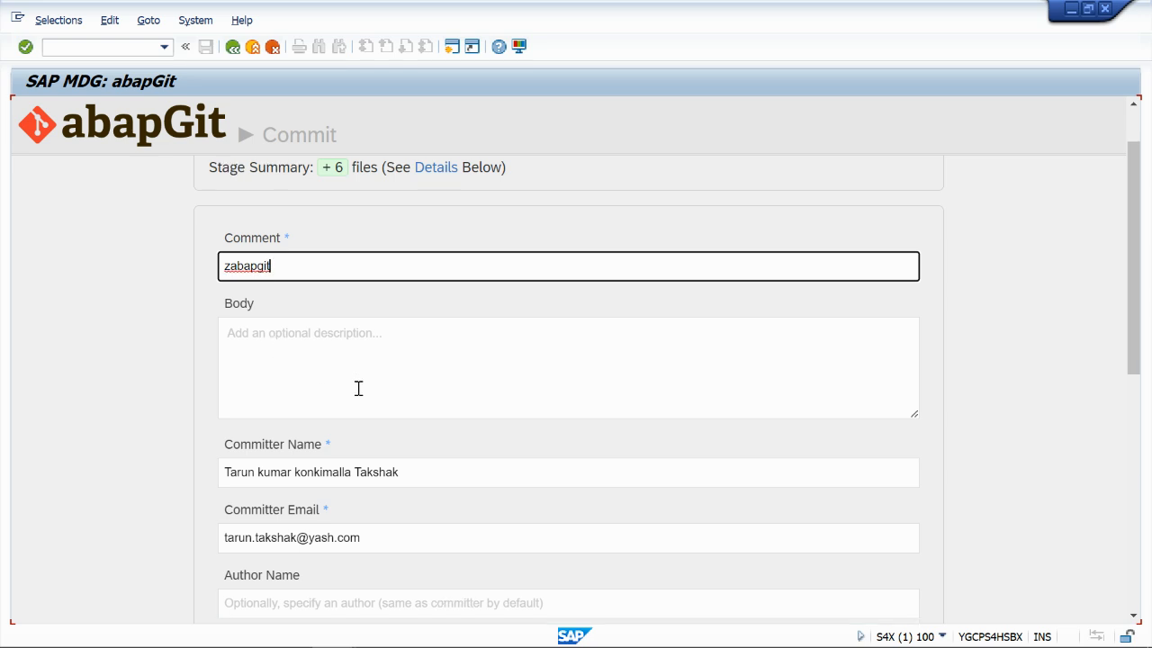
{"action": "scroll", "coordinate": [358, 394], "scroll_direction": "down", "scroll_amount": 2}
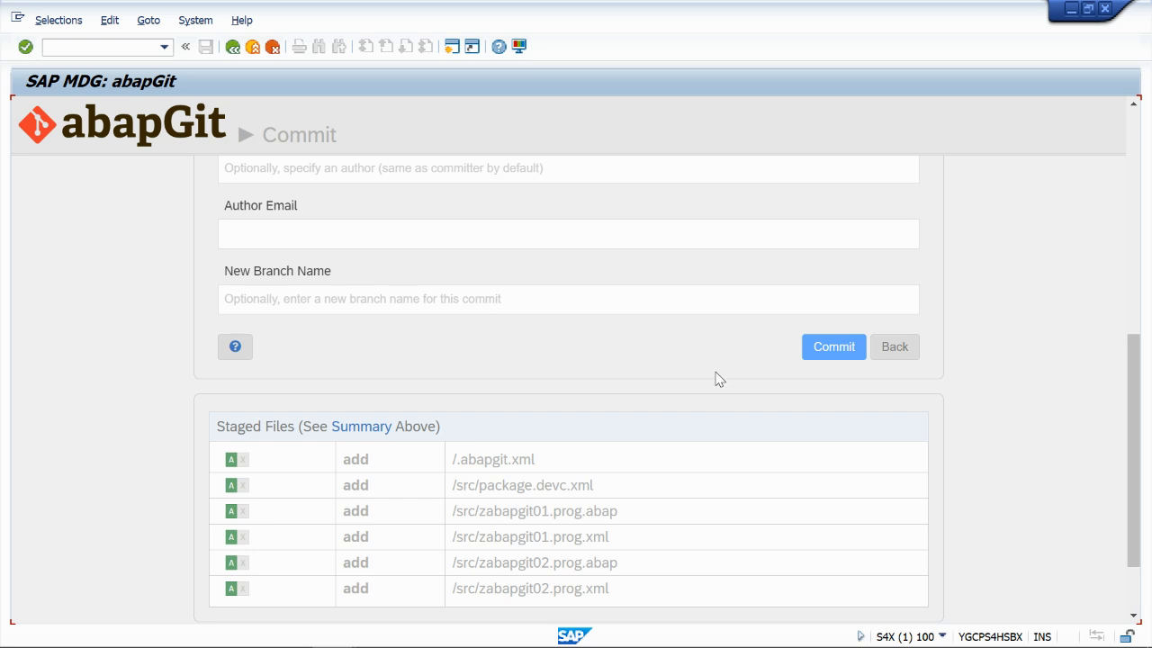
{"action": "left_click", "coordinate": [829, 349]}
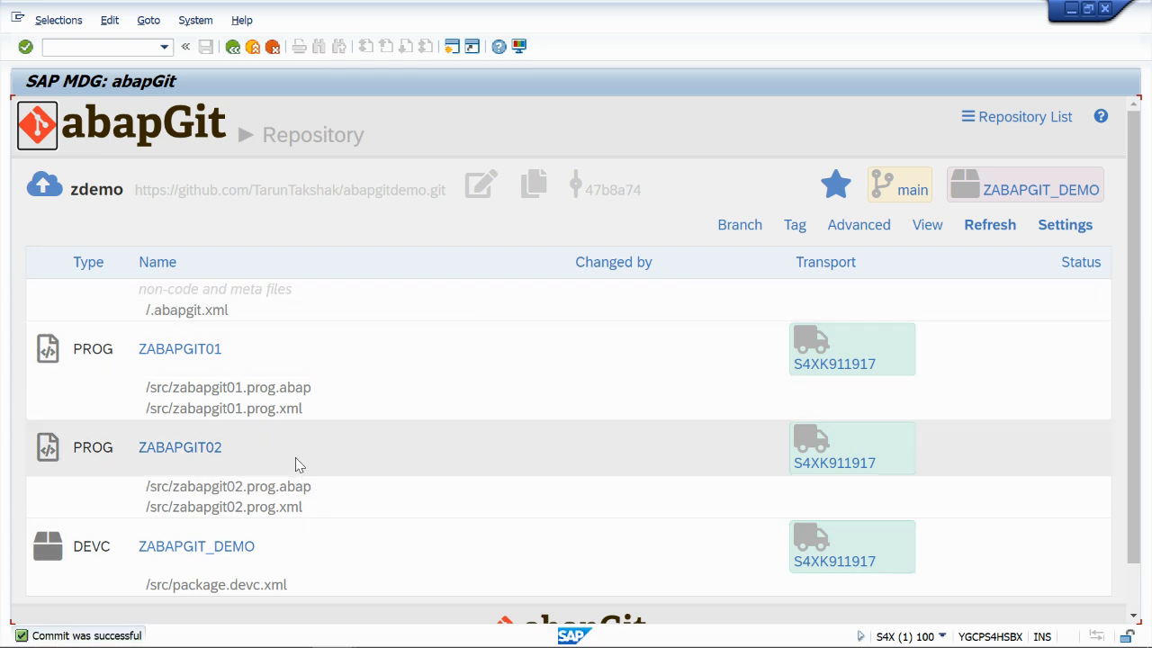
Switch to Chrome, refresh the abapgitdemo repository on GitHub and view zabapgit01.prog.abap in the src folder
{"action": "key", "text": "alt+Tab"}
{"action": "key", "text": "alt+Tab"}
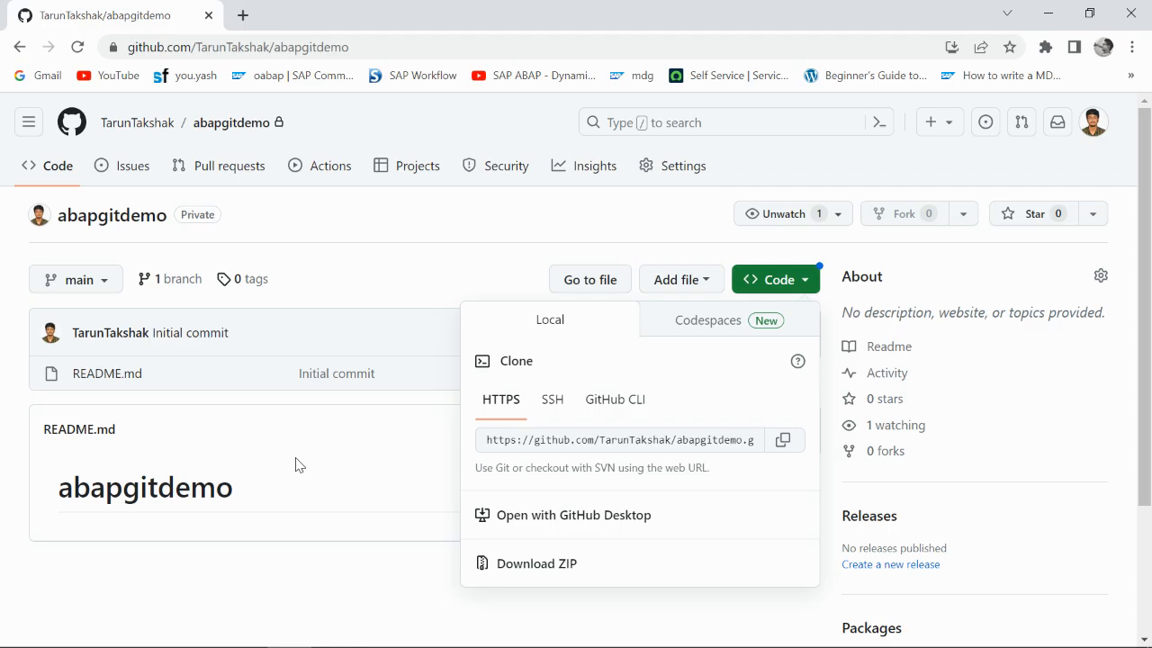
{"action": "left_click", "coordinate": [404, 256]}
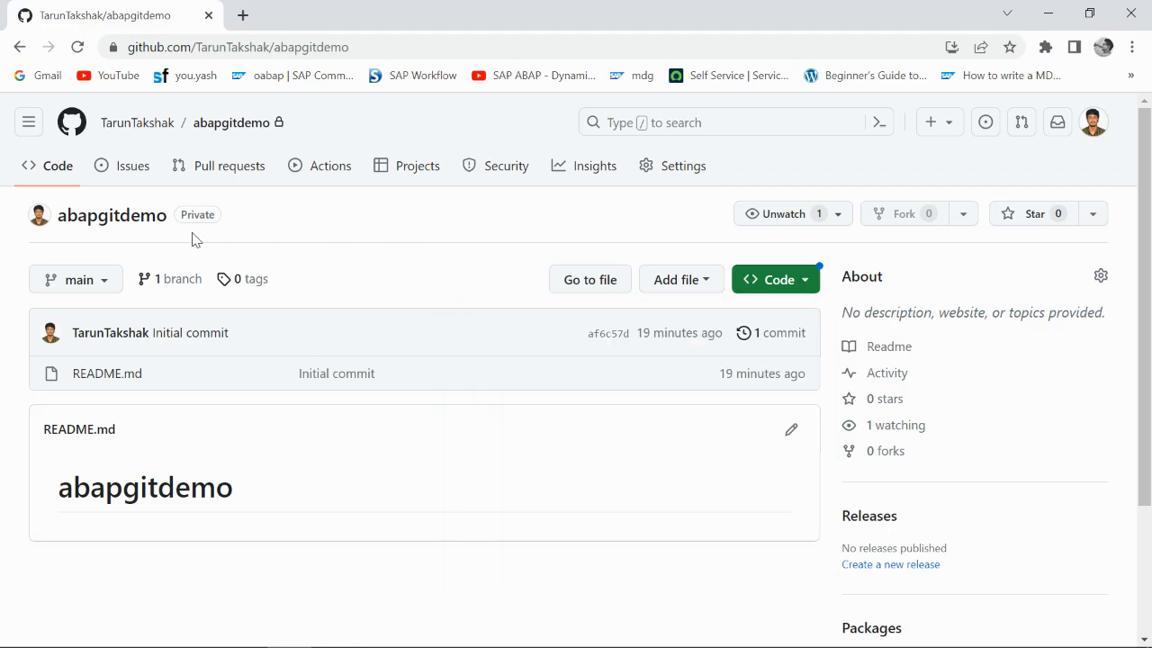
{"action": "left_click", "coordinate": [78, 49]}
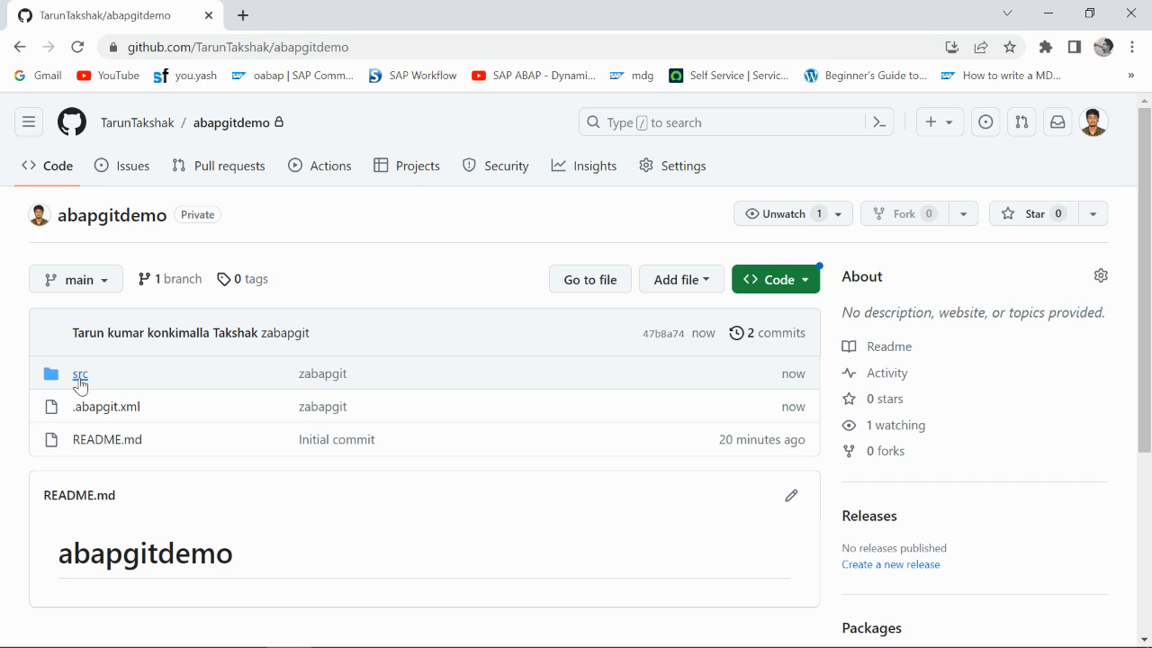
{"action": "left_click", "coordinate": [80, 374]}
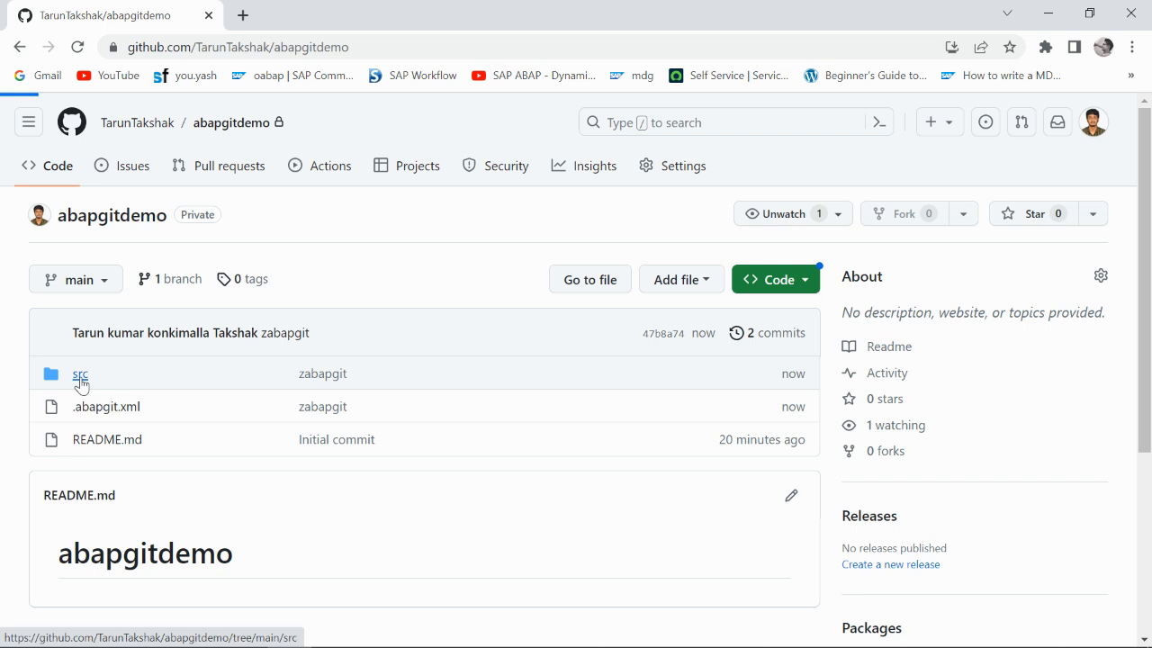
{"action": "scroll", "coordinate": [180, 493], "scroll_direction": "down", "scroll_amount": 1}
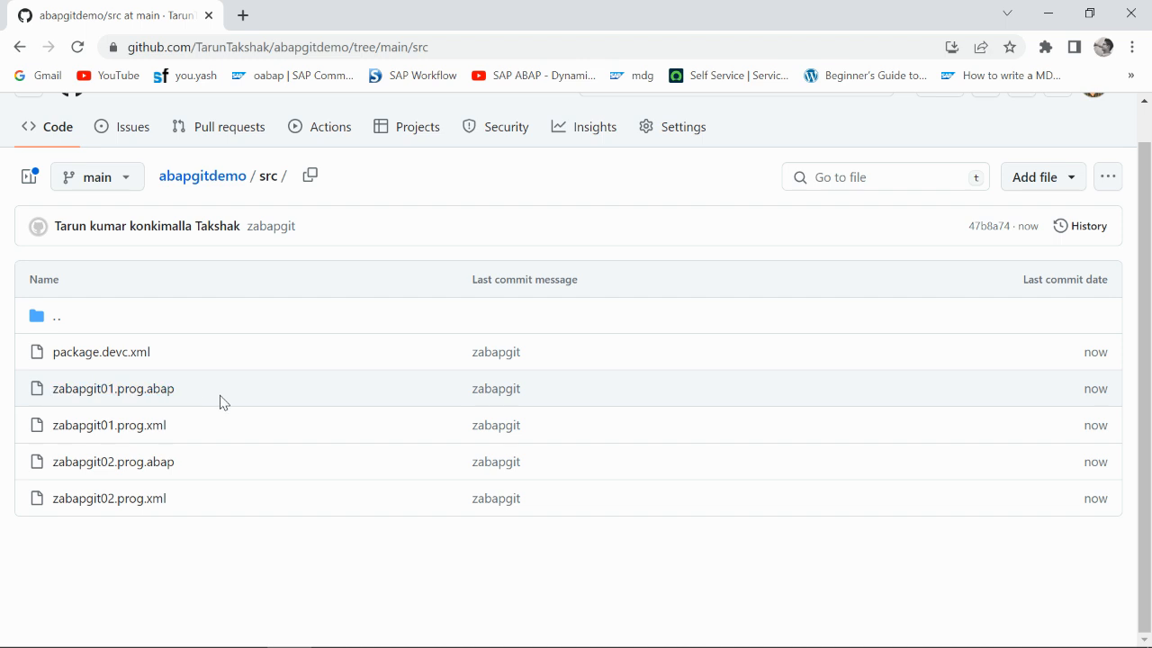
{"action": "left_click", "coordinate": [131, 392]}
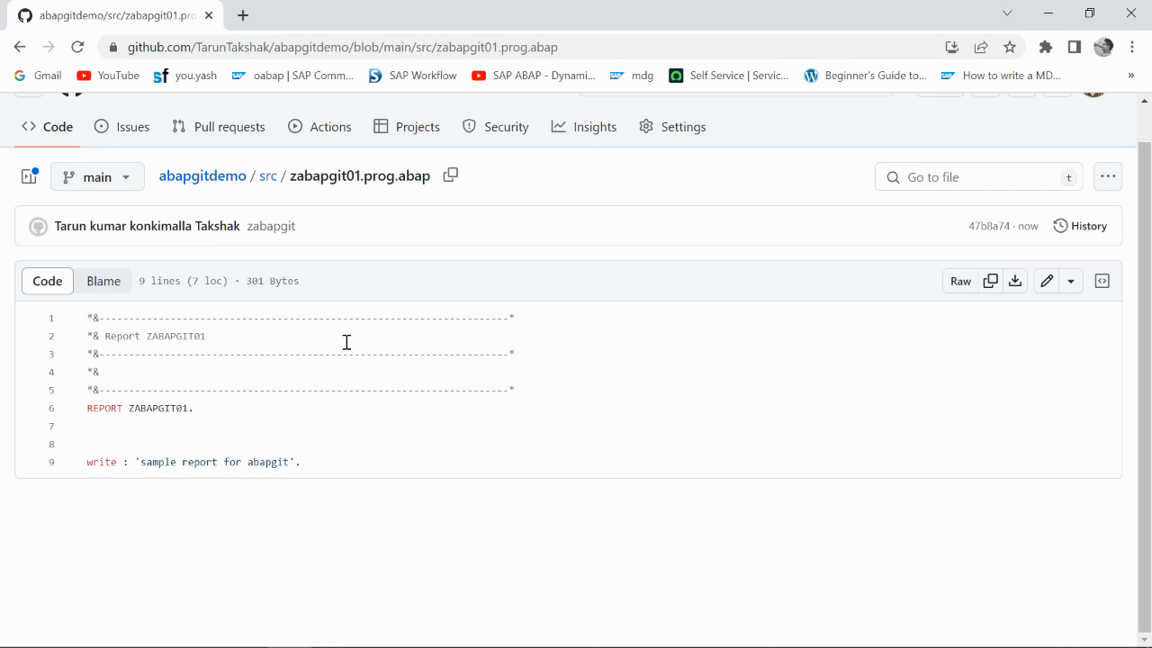
{"action": "key", "text": "alt+Tab"}
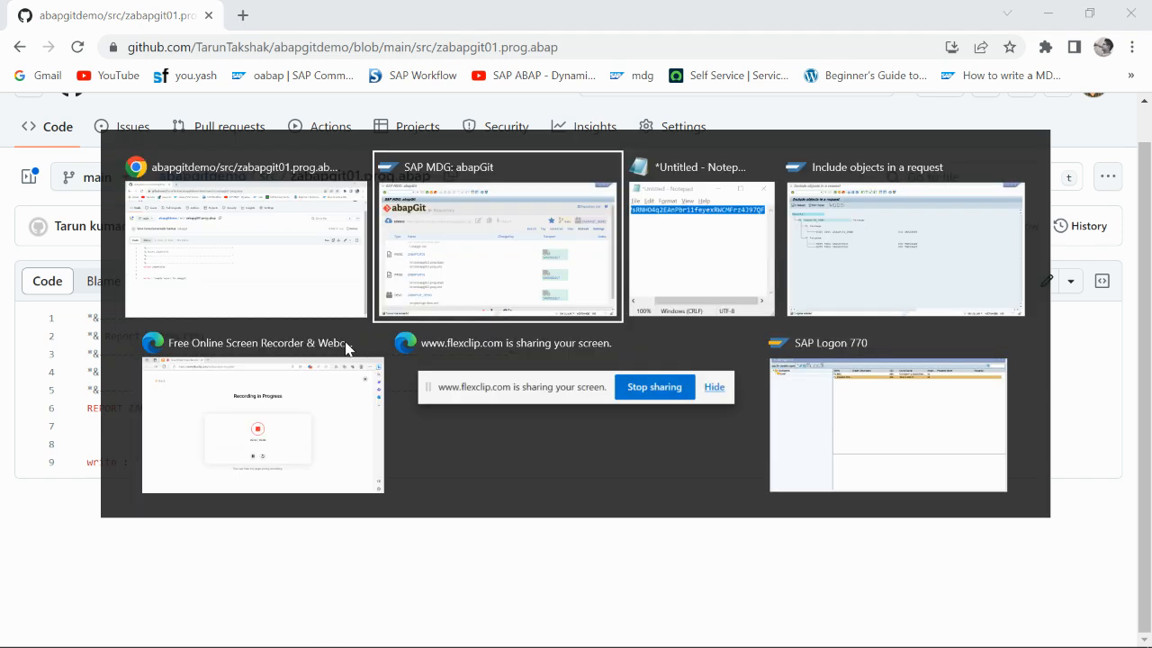
{"action": "left_click", "coordinate": [729, 436]}
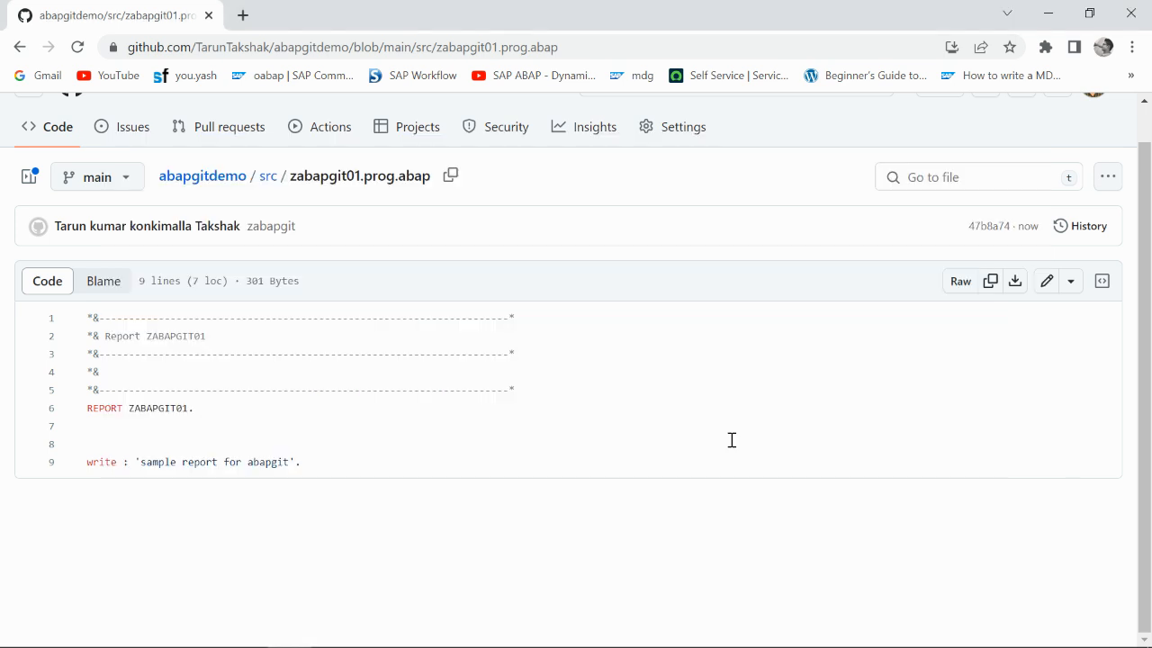